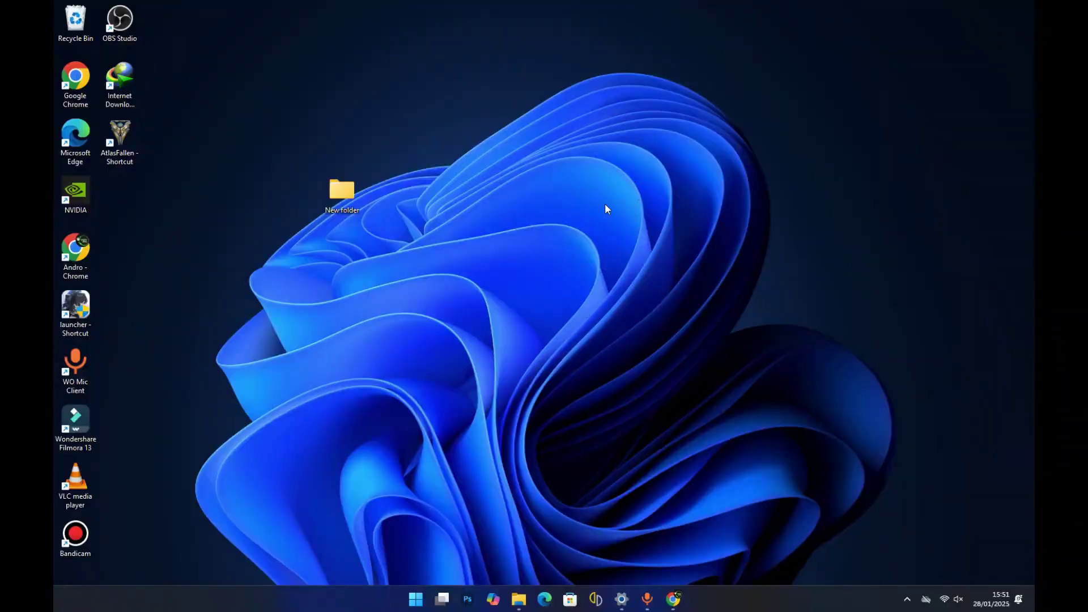
- Bring back the Ryujinx releases page in Chrome and select its URL
{"action": "left_click", "coordinate": [674, 598]}
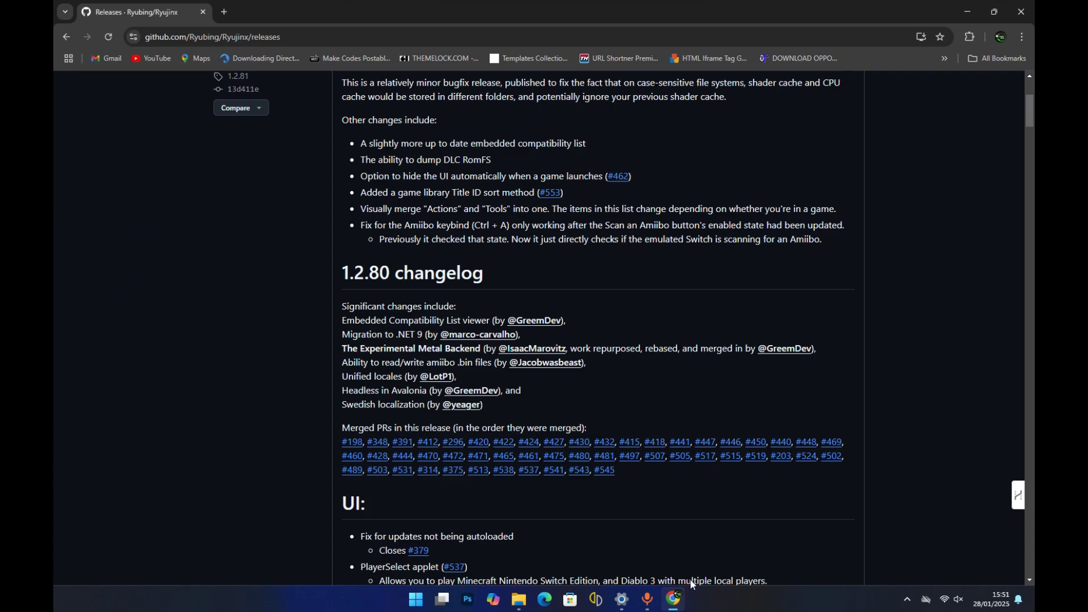
{"action": "scroll", "coordinate": [275, 130], "scroll_direction": "up", "scroll_amount": 4}
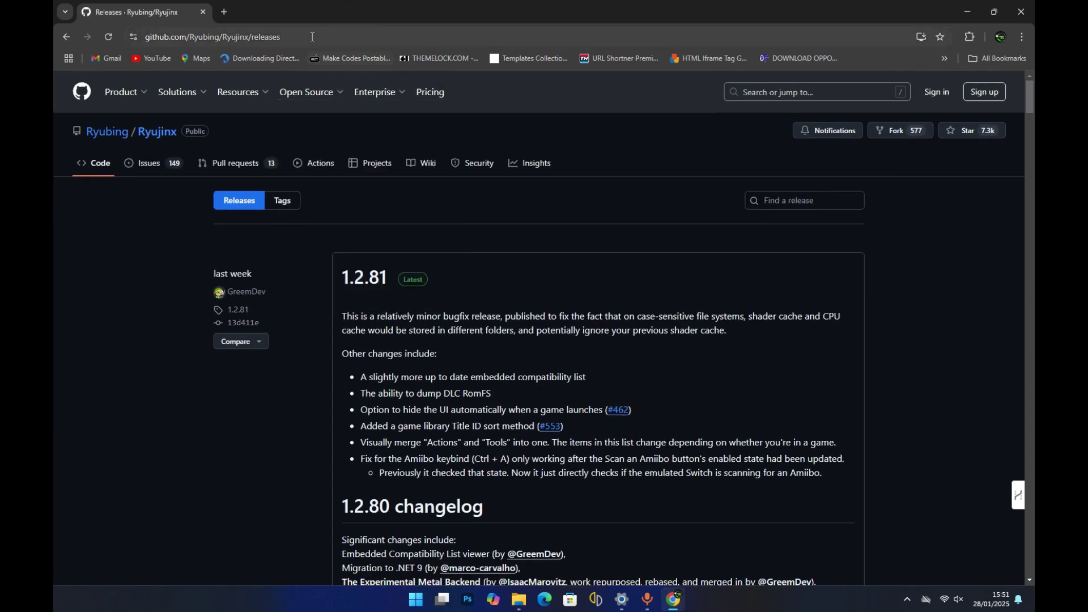
{"action": "left_click", "coordinate": [270, 36]}
{"action": "left_click_drag", "start_coordinate": [281, 37], "coordinate": [148, 40]}
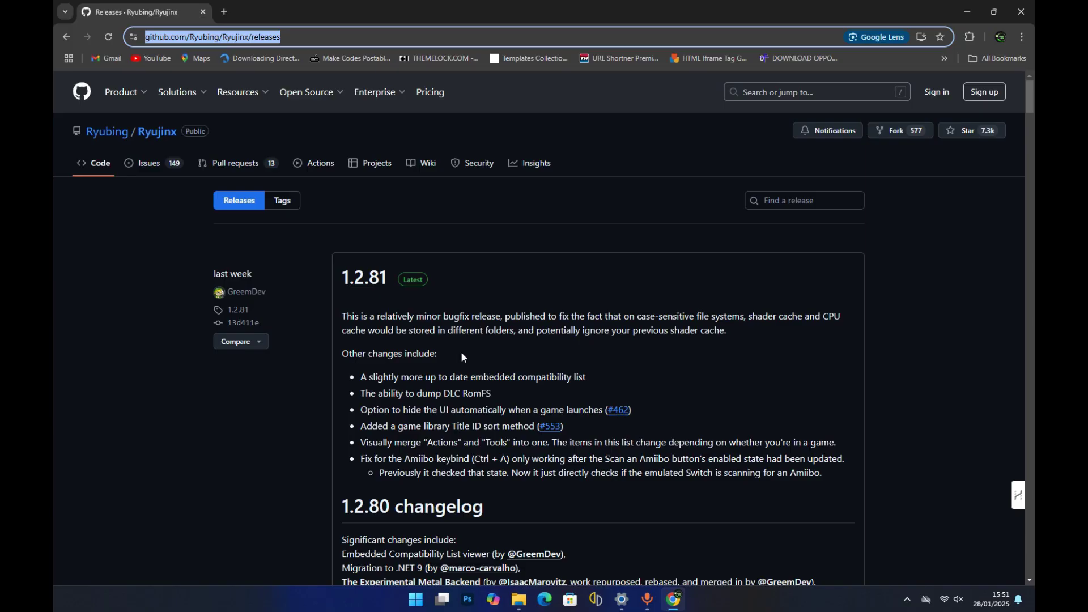
- Scroll through the 1.2.81 release notes down to the Assets list
{"action": "scroll", "coordinate": [517, 331], "scroll_direction": "down", "scroll_amount": 2}
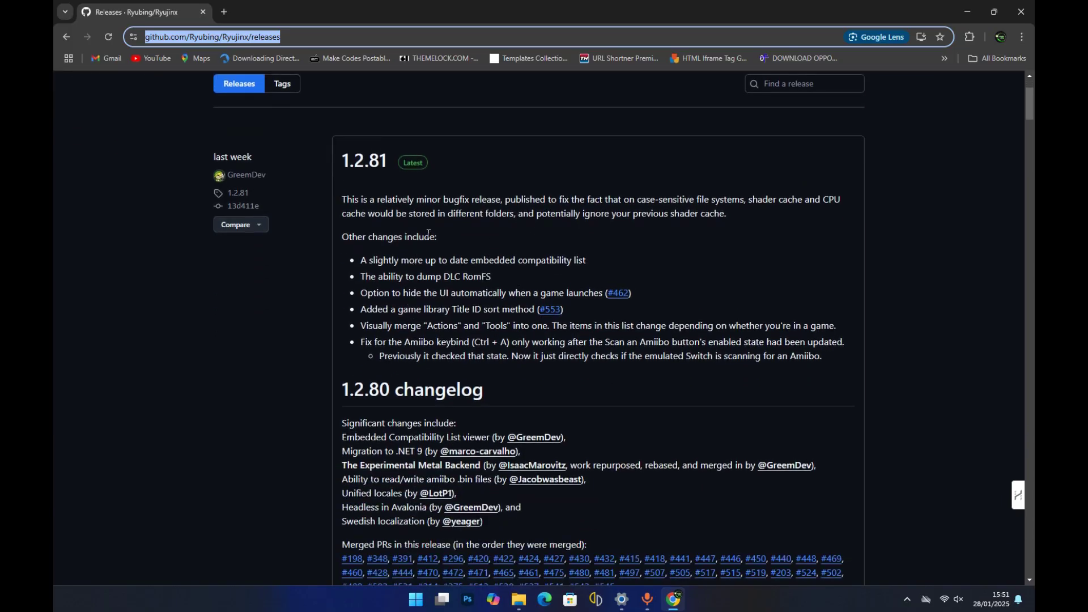
{"action": "scroll", "coordinate": [346, 287], "scroll_direction": "down", "scroll_amount": 1}
{"action": "scroll", "coordinate": [355, 201], "scroll_direction": "up", "scroll_amount": 1}
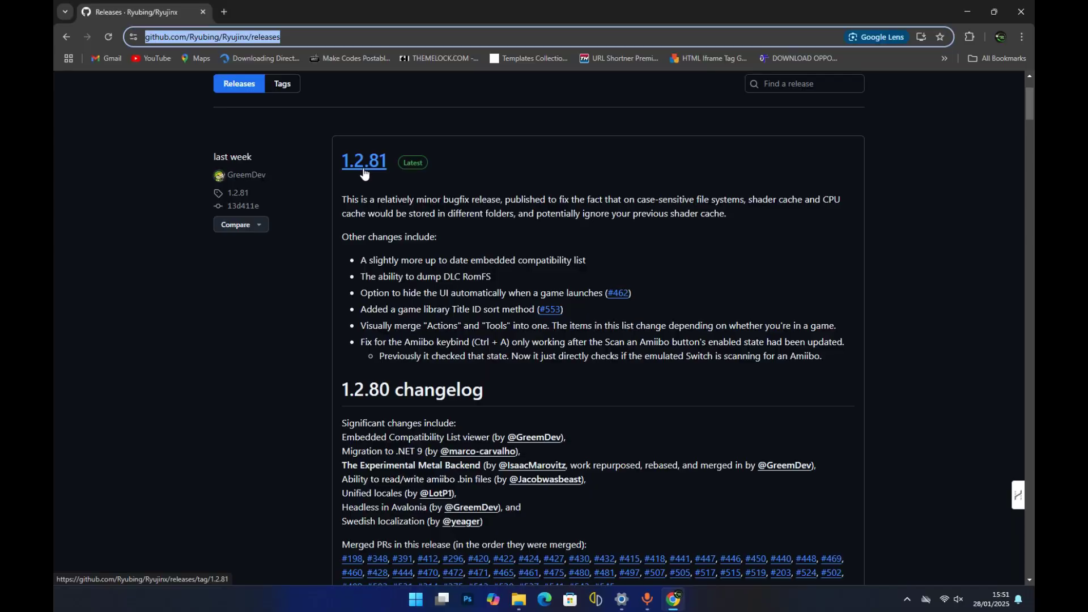
{"action": "scroll", "coordinate": [426, 312], "scroll_direction": "down", "scroll_amount": 2}
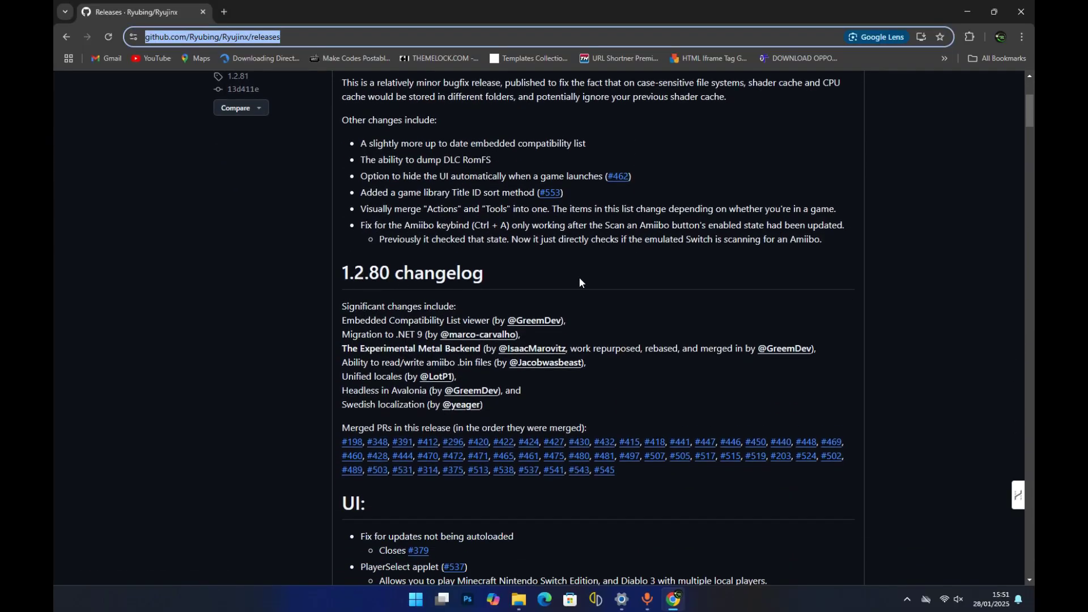
{"action": "scroll", "coordinate": [525, 274], "scroll_direction": "up", "scroll_amount": 3}
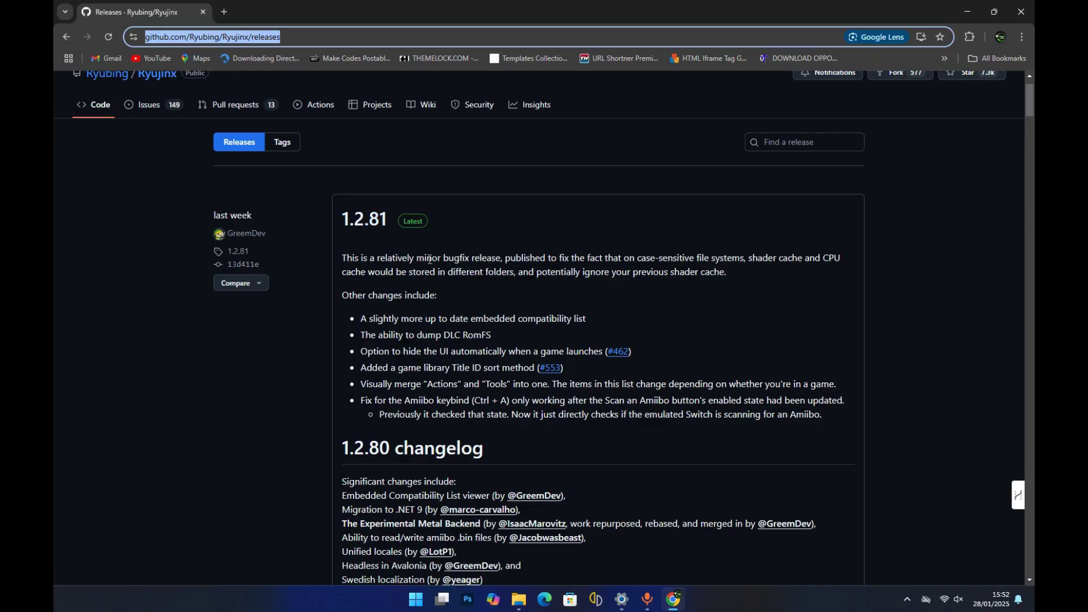
{"action": "scroll", "coordinate": [491, 273], "scroll_direction": "down", "scroll_amount": 7}
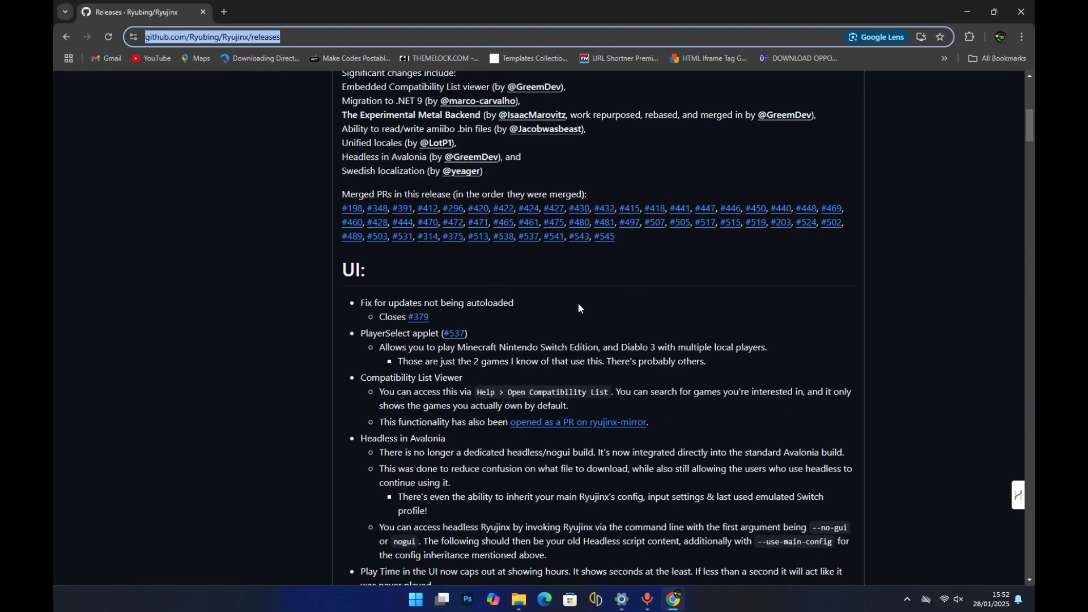
{"action": "scroll", "coordinate": [531, 319], "scroll_direction": "down", "scroll_amount": 20}
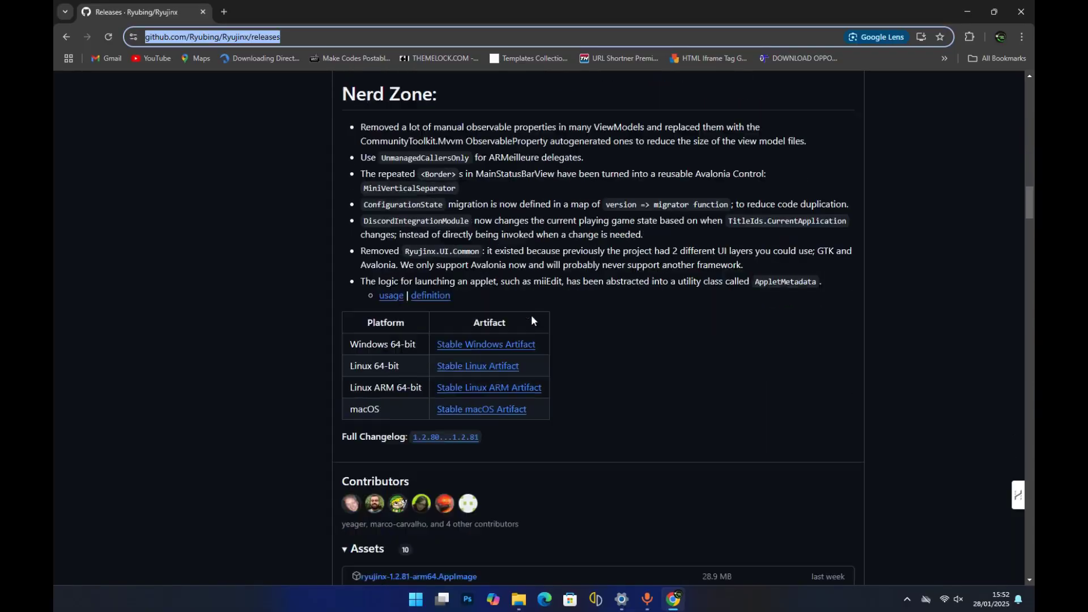
{"action": "scroll", "coordinate": [532, 320], "scroll_direction": "down", "scroll_amount": 1}
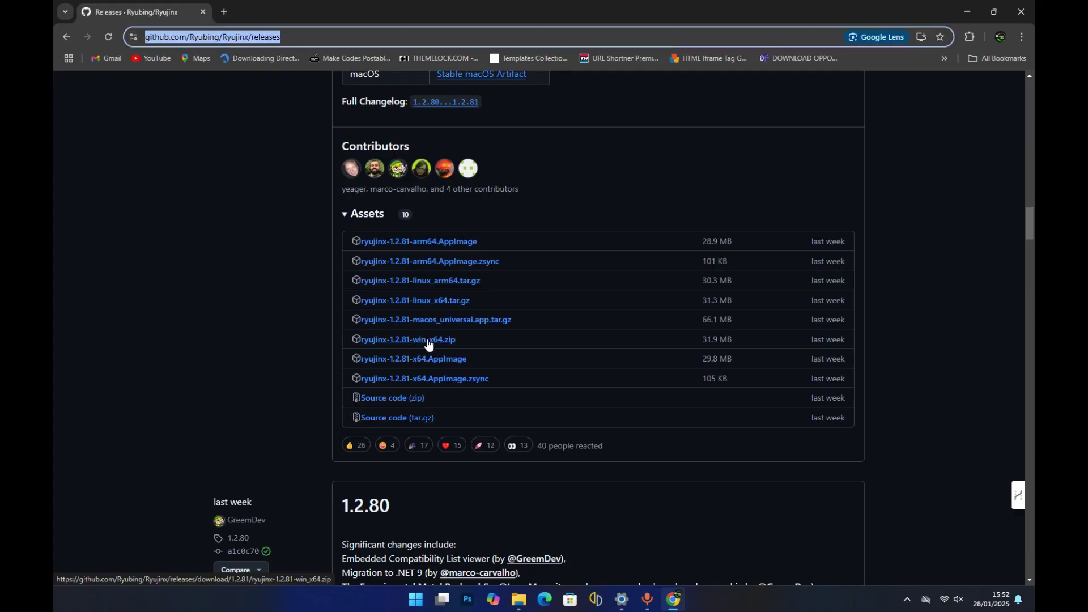
- Check the link options for ryujinx-1.2.81-win_x64.zip, then minimize Chrome to show the desktop
{"action": "right_click", "coordinate": [427, 340]}
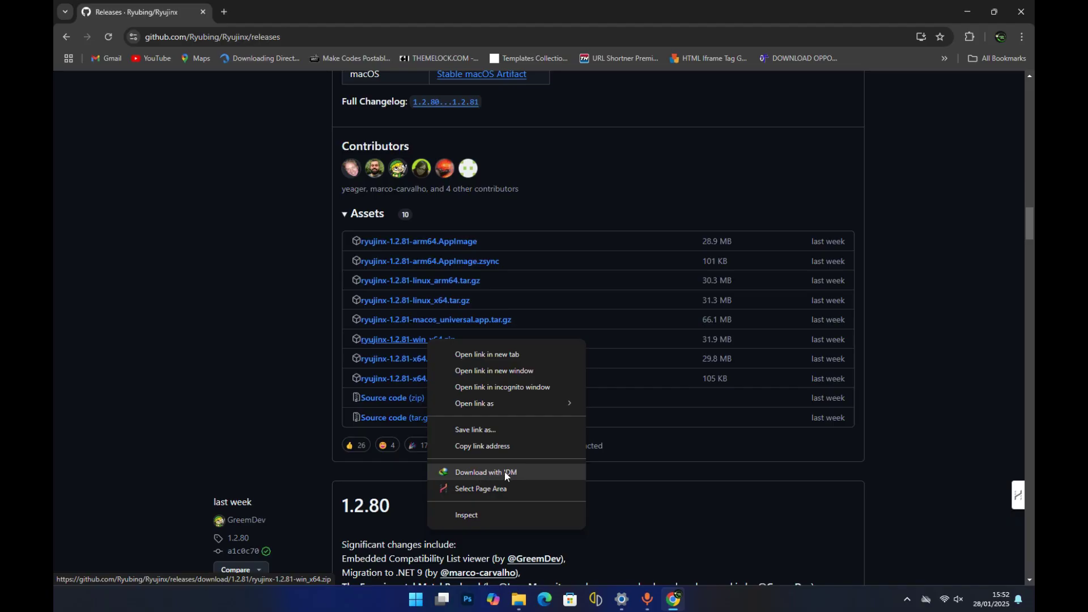
{"action": "left_click", "coordinate": [349, 378]}
{"action": "left_click", "coordinate": [963, 9]}
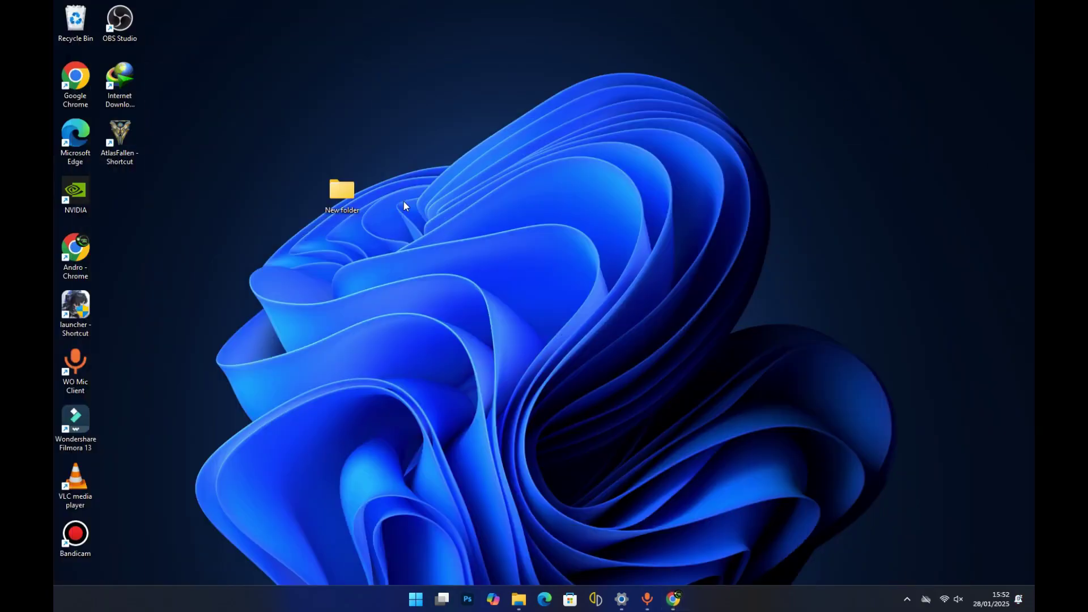
- In New folder, extract the ryujinx zip with WinRAR to "ryujinx-1.2.81-win_x64_2\"
{"action": "double_click", "coordinate": [339, 192]}
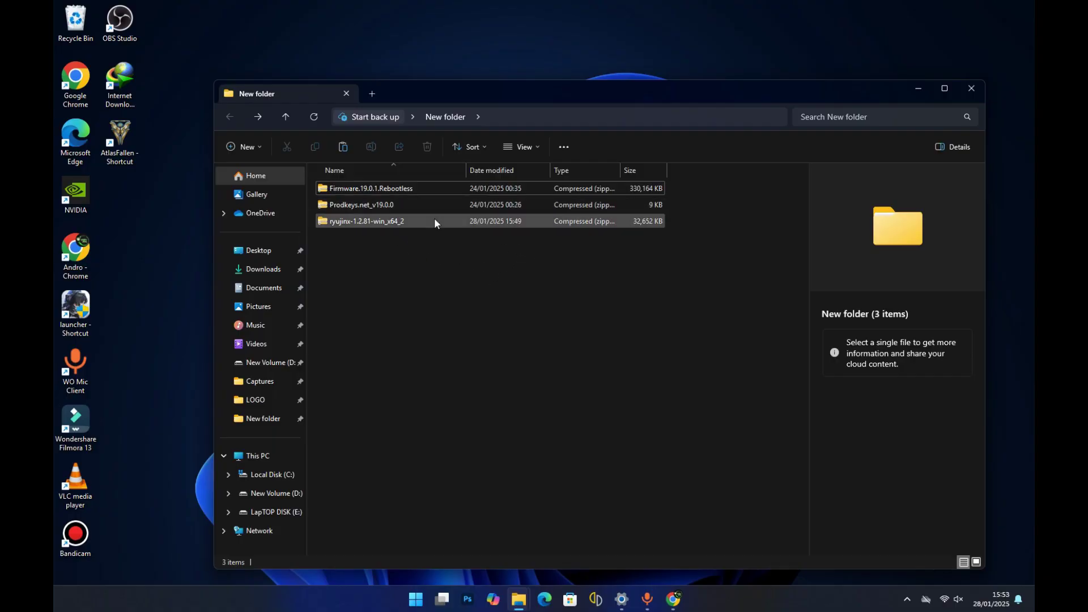
{"action": "right_click", "coordinate": [398, 220]}
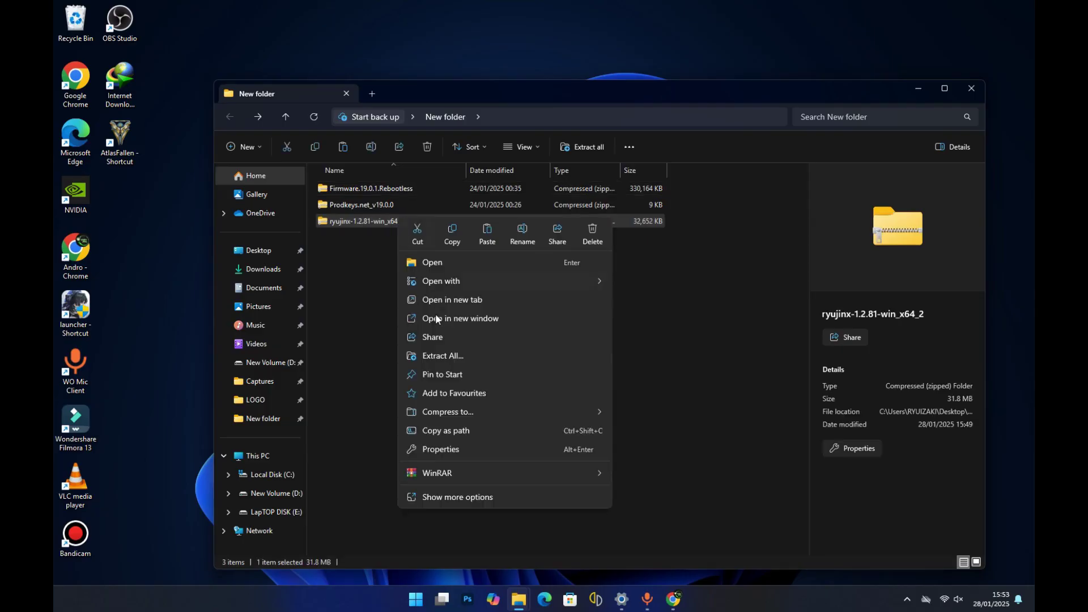
{"action": "mouse_move", "coordinate": [588, 467]}
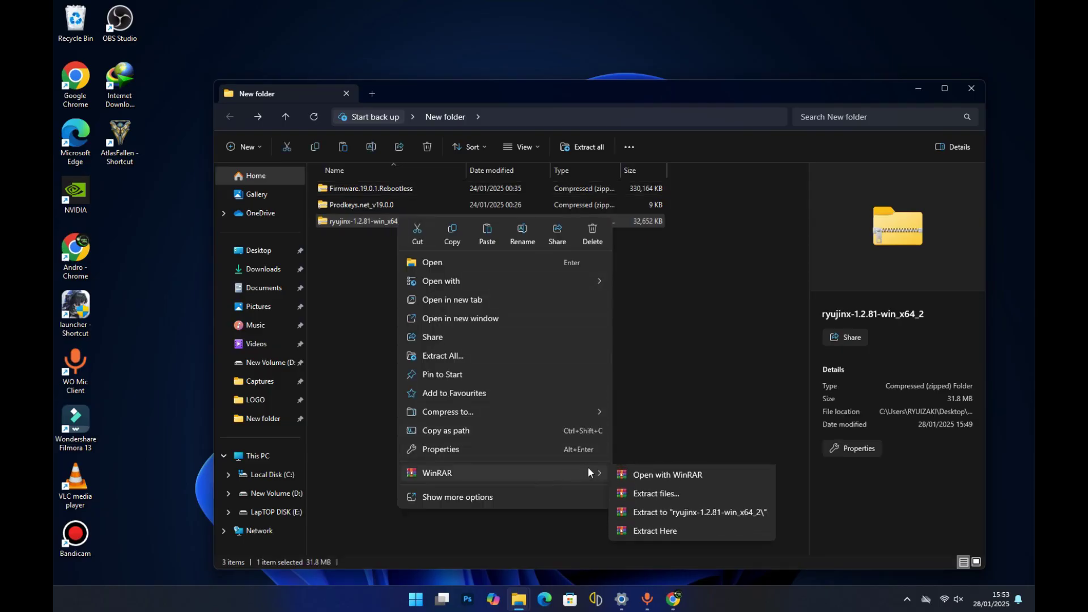
{"action": "left_click", "coordinate": [678, 512]}
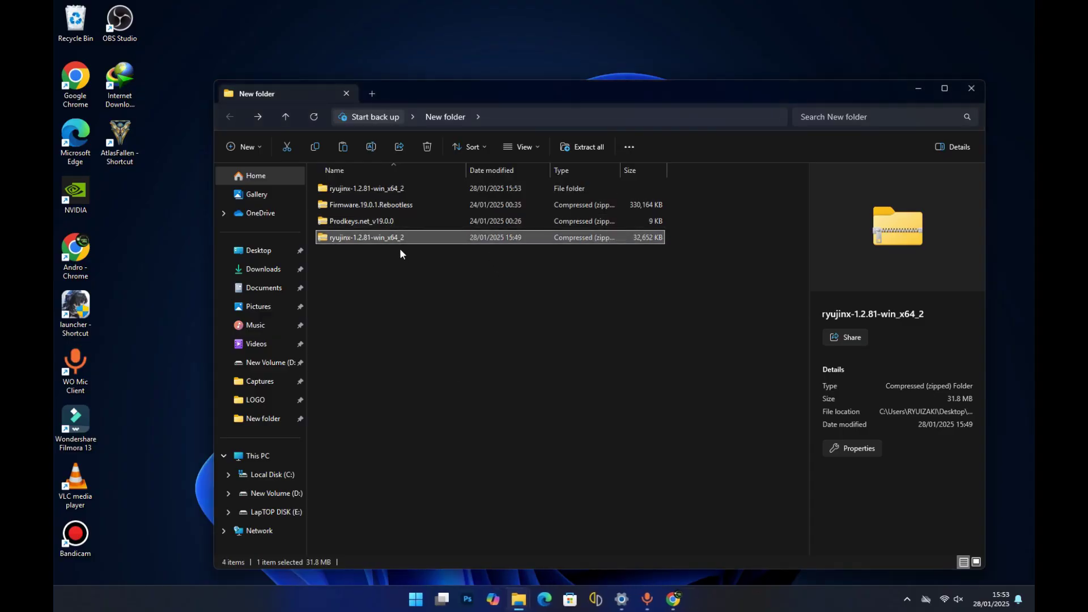
- Open ryujinx-1.2.81-win_x64_2 > publish and select the Ryujinx application
{"action": "double_click", "coordinate": [421, 188]}
{"action": "double_click", "coordinate": [421, 187]}
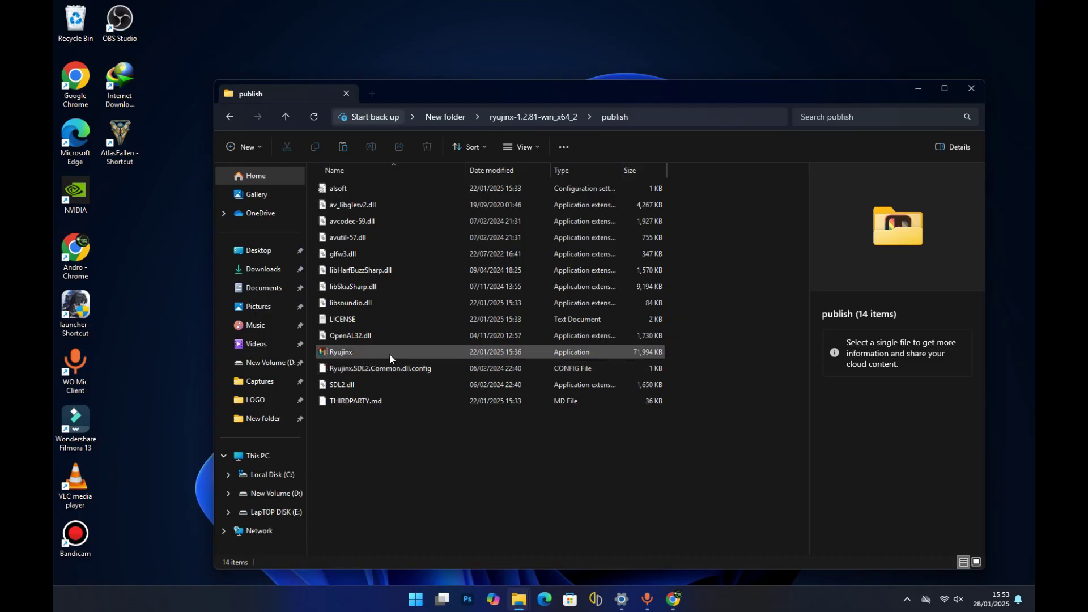
{"action": "left_click", "coordinate": [228, 117]}
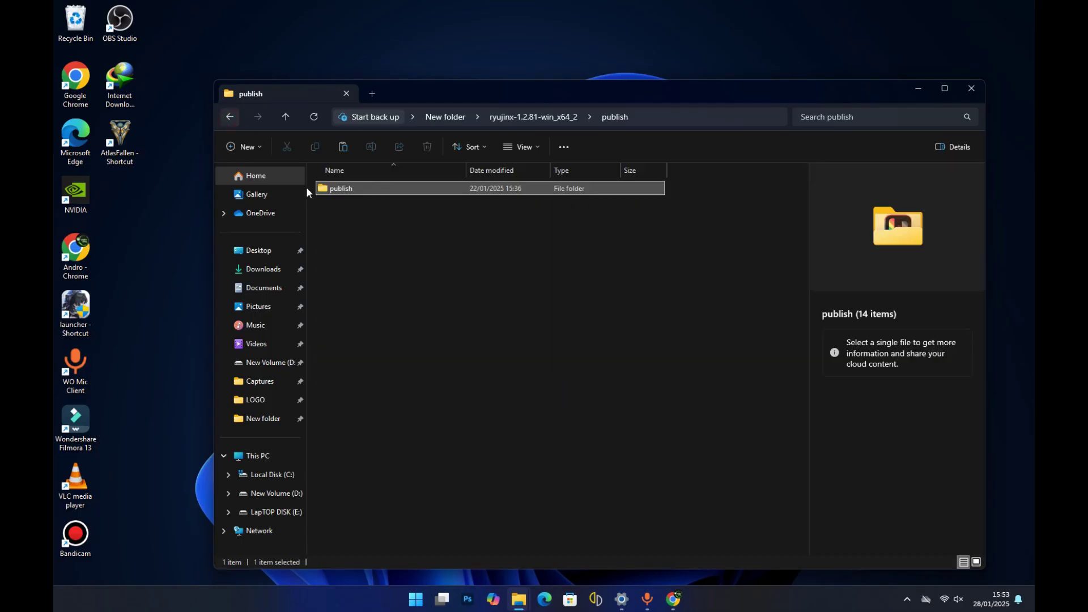
{"action": "left_click", "coordinate": [228, 117]}
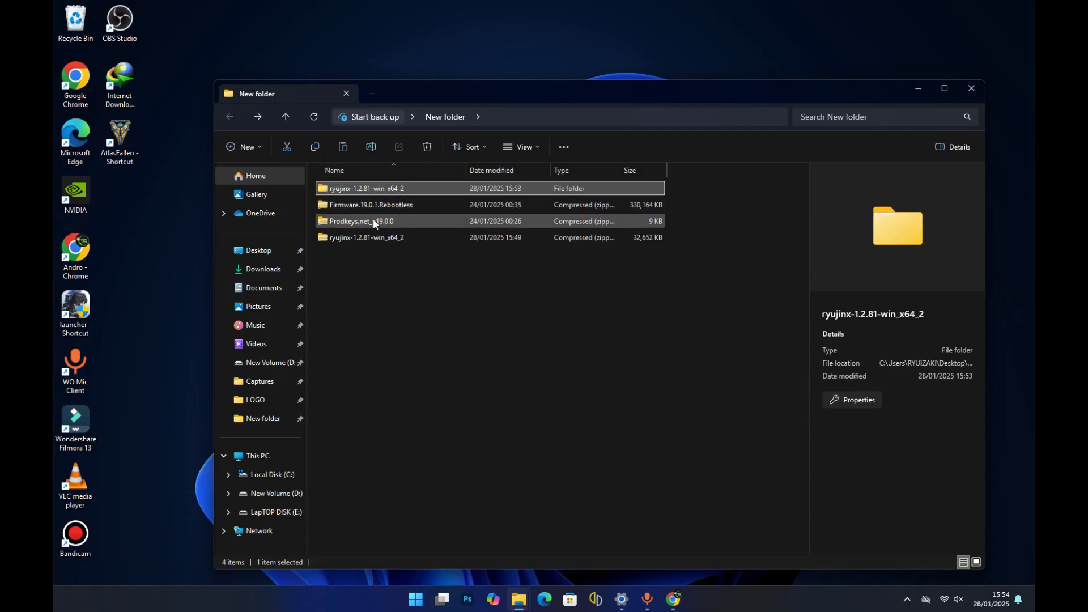
{"action": "double_click", "coordinate": [445, 188]}
{"action": "double_click", "coordinate": [436, 189]}
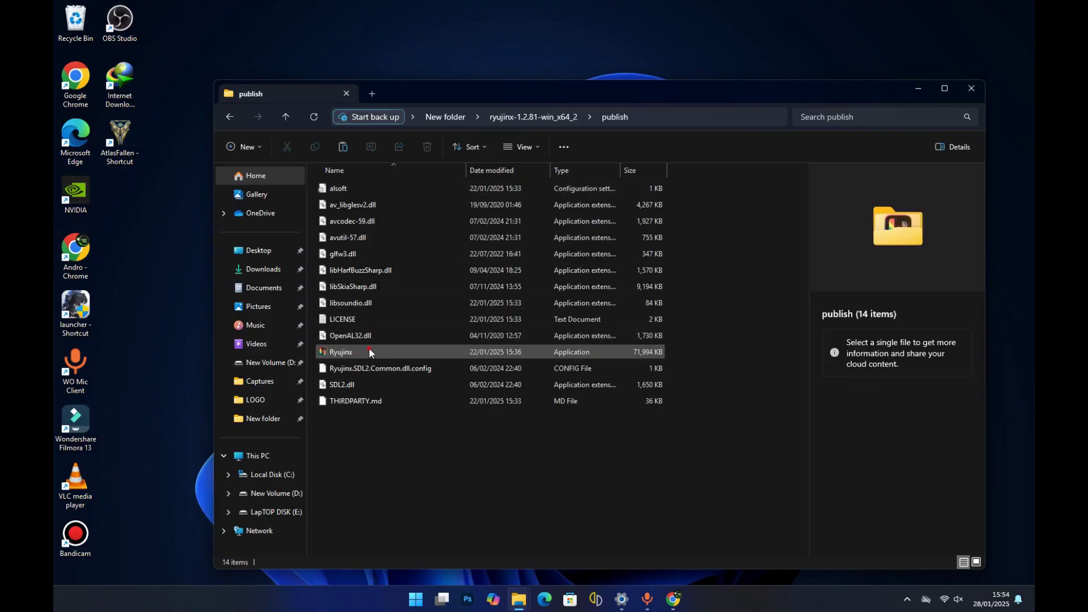
{"action": "left_click", "coordinate": [369, 350]}
- Run Ryujinx as administrator and minimize File Explorer
{"action": "right_click", "coordinate": [370, 350]}
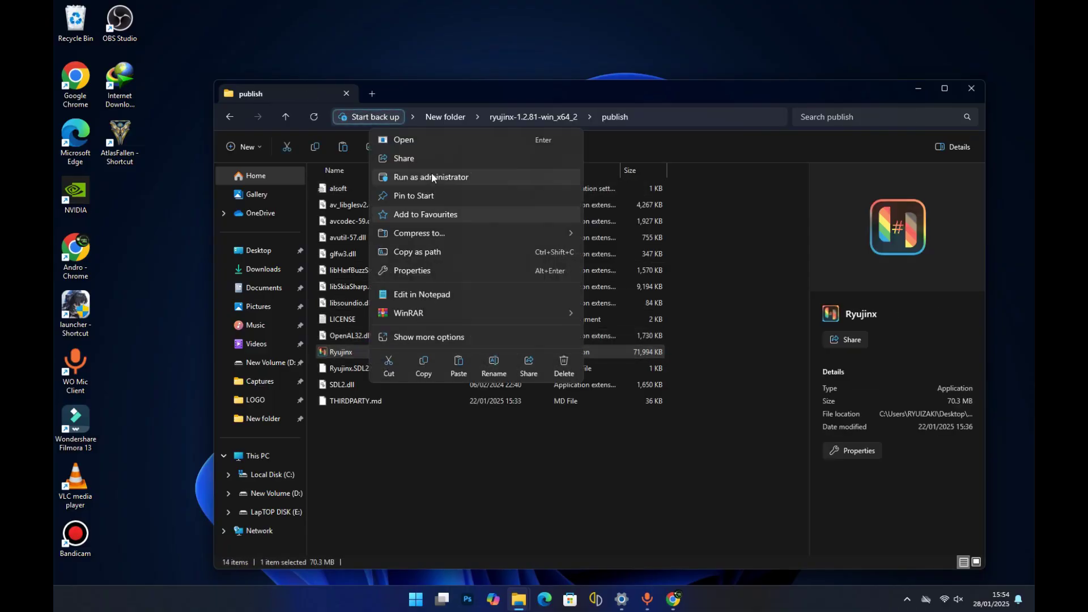
{"action": "left_click", "coordinate": [362, 348]}
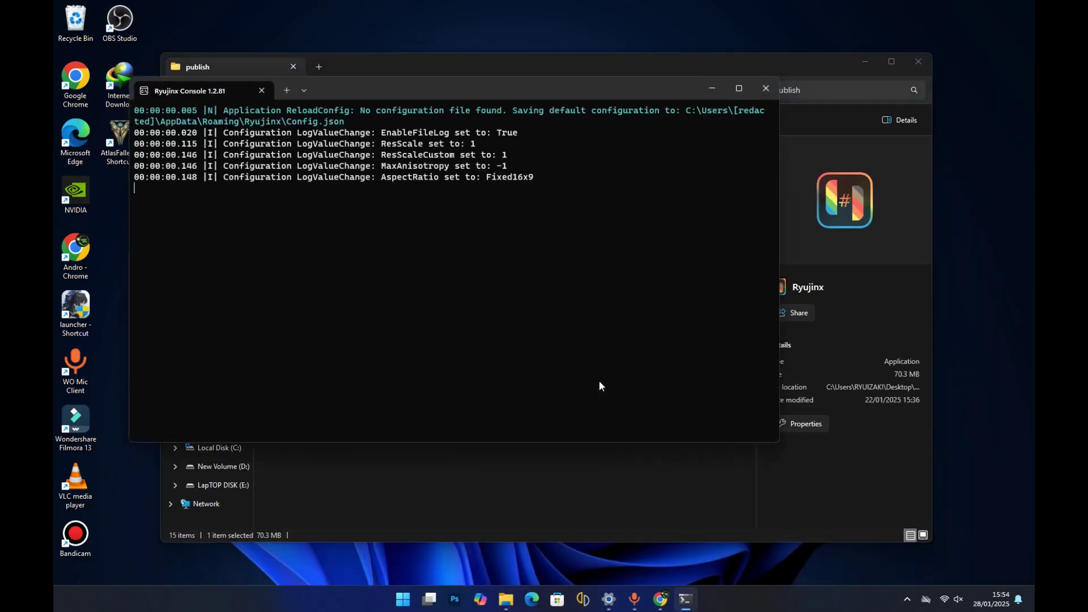
{"action": "left_click", "coordinate": [865, 61]}
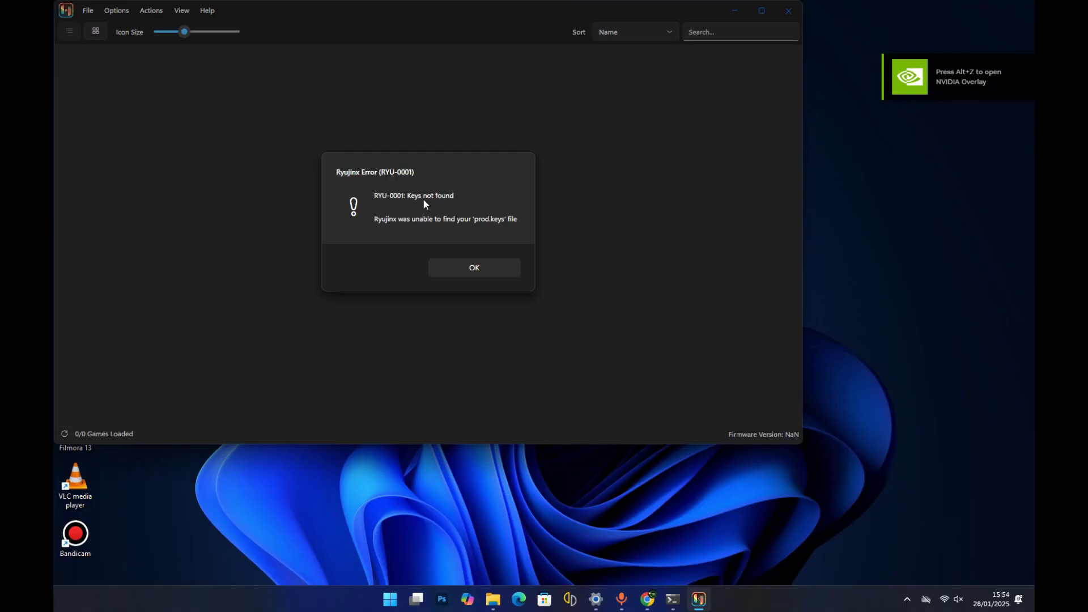
- Restore the publish folder window and go up to ryujinx-1.2.81-win_x64_2
{"action": "mouse_move", "coordinate": [493, 599]}
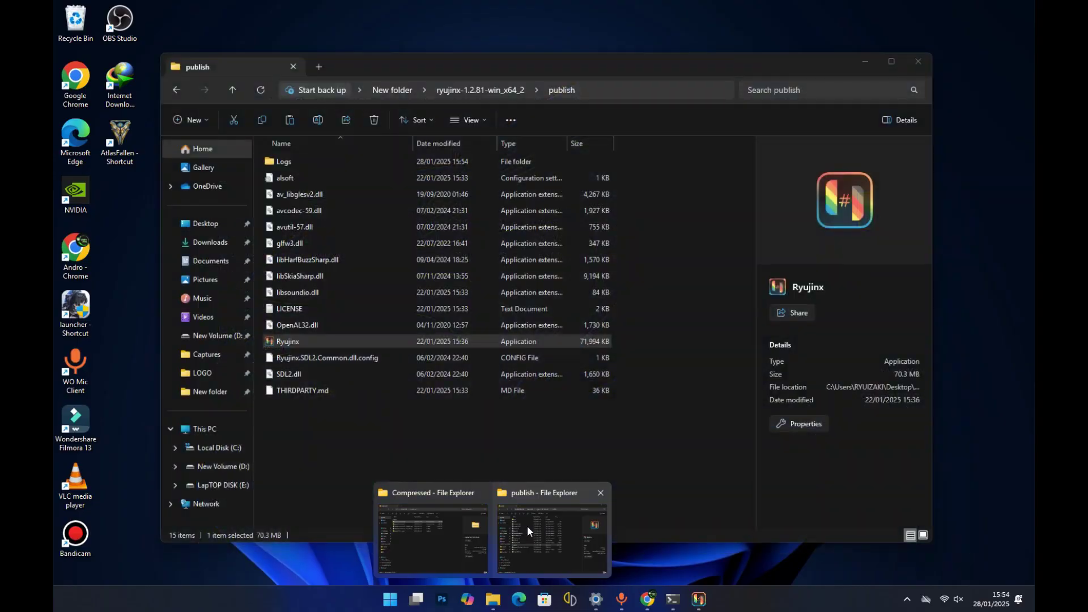
{"action": "left_click", "coordinate": [528, 527]}
{"action": "left_click", "coordinate": [176, 88]}
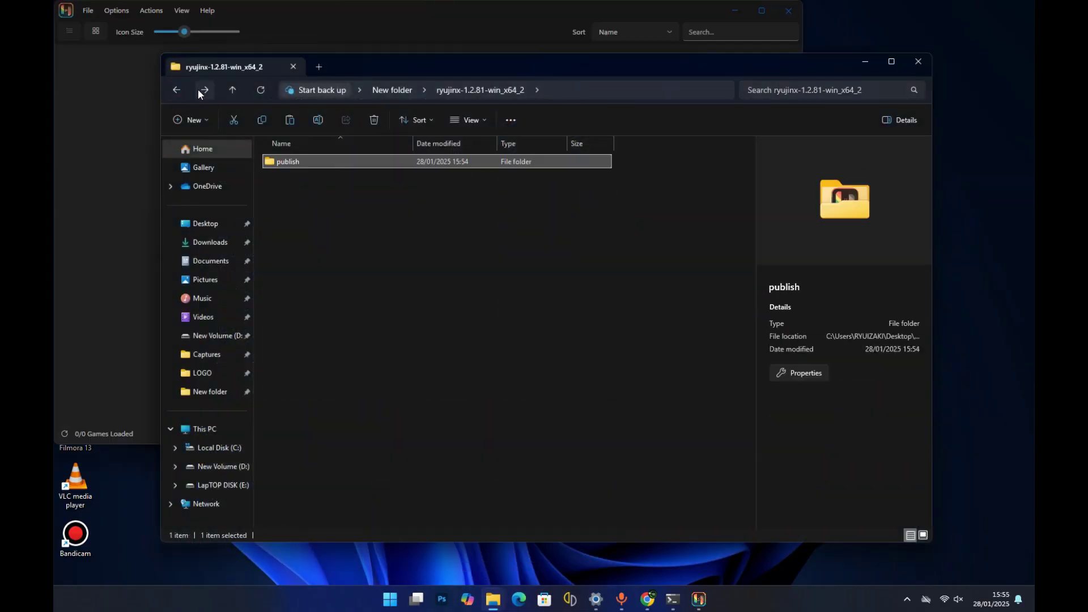
- From New folder, extract Prodkeys.net_v19.0.0.zip with WinRAR to "Prodkeys.net_v19.0.0\"
{"action": "left_click", "coordinate": [177, 89]}
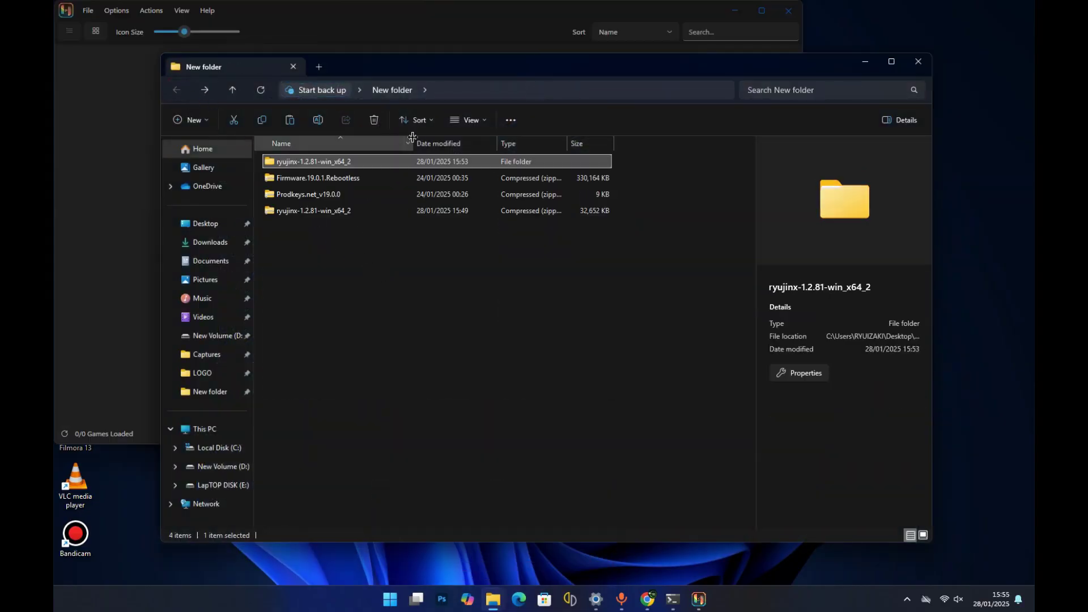
{"action": "left_click", "coordinate": [329, 195]}
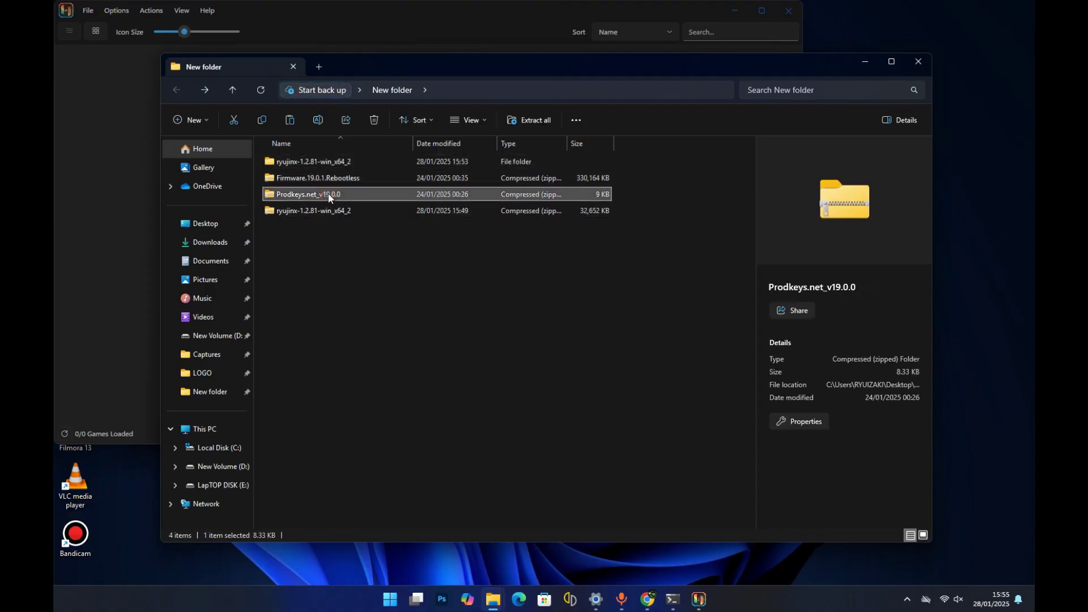
{"action": "right_click", "coordinate": [329, 195]}
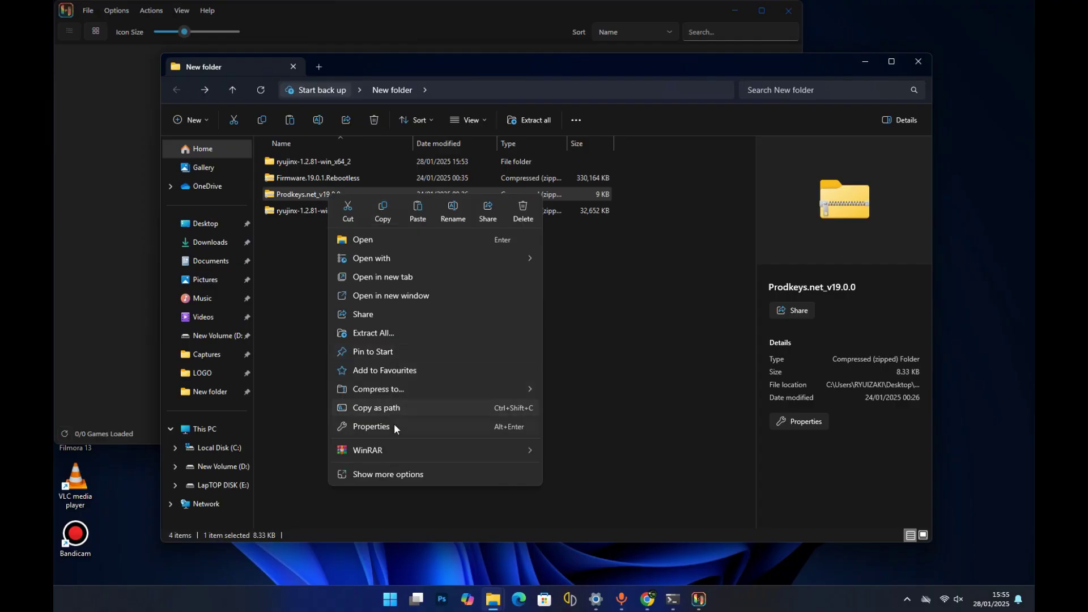
{"action": "mouse_move", "coordinate": [404, 454]}
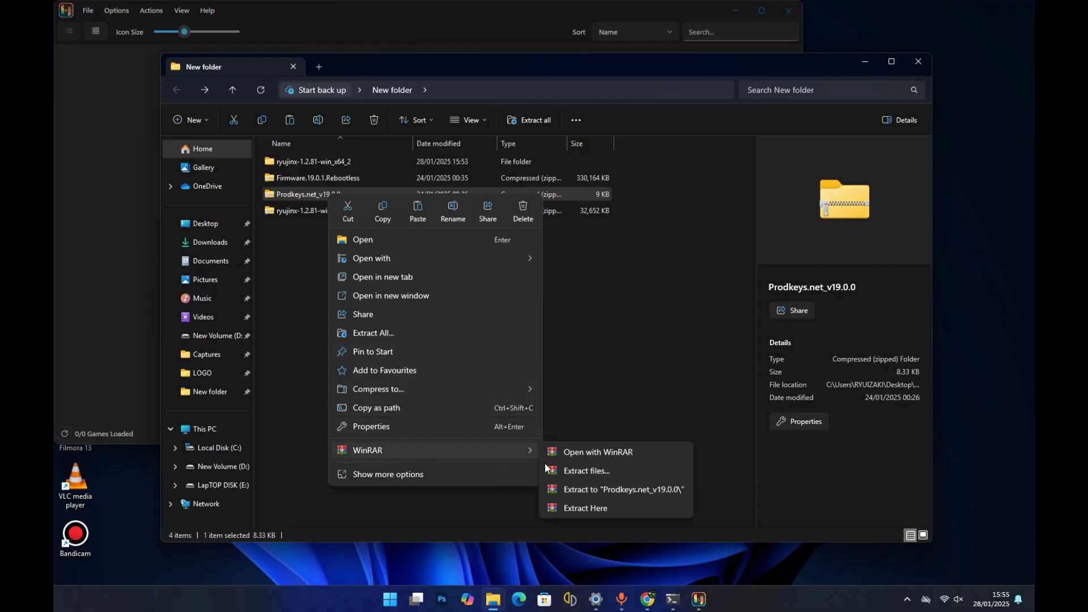
{"action": "left_click", "coordinate": [577, 491]}
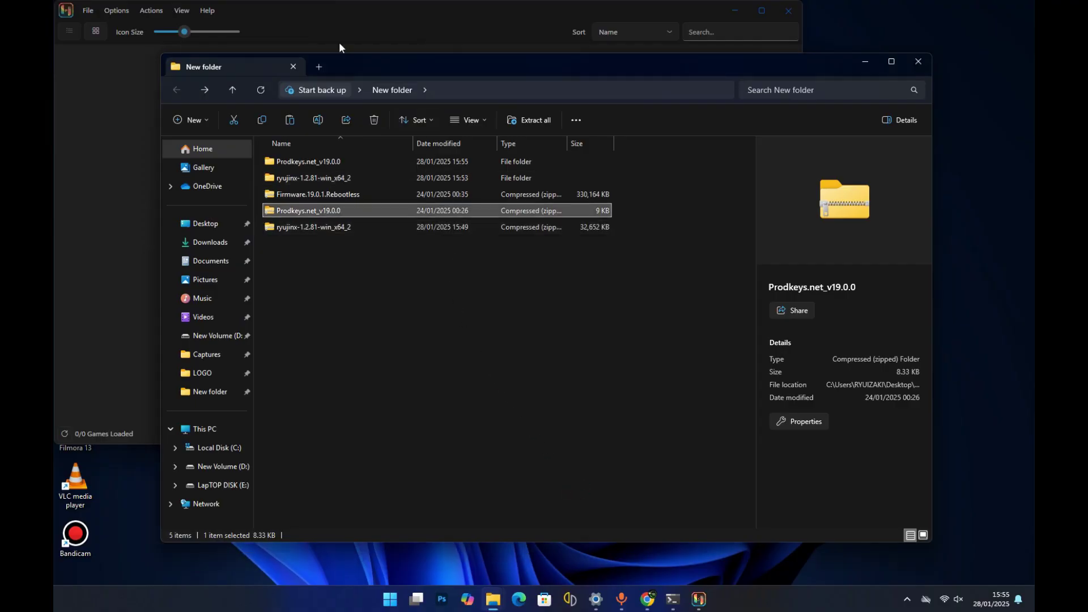
- Dismiss the Ryujinx keys-not-found error and move the window lower
{"action": "left_click", "coordinate": [328, 12]}
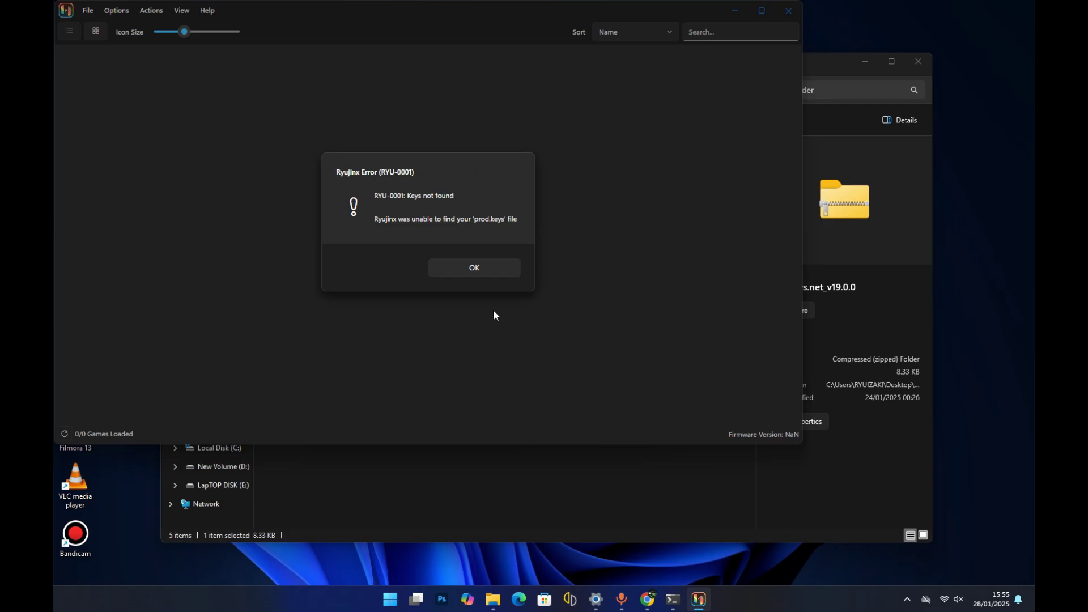
{"action": "left_click", "coordinate": [475, 266]}
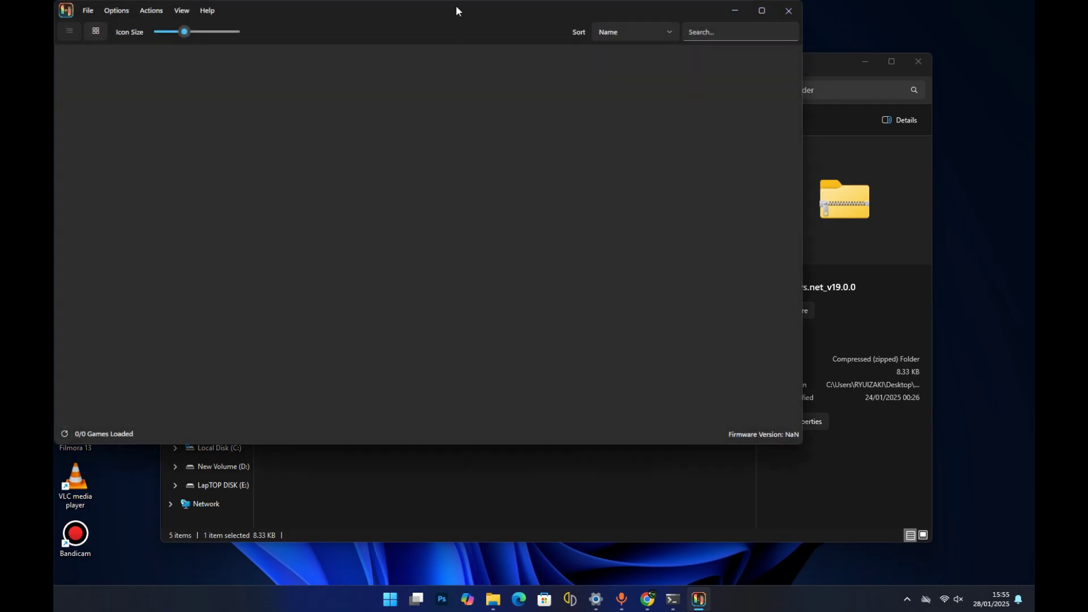
{"action": "left_click_drag", "start_coordinate": [456, 10], "coordinate": [567, 46]}
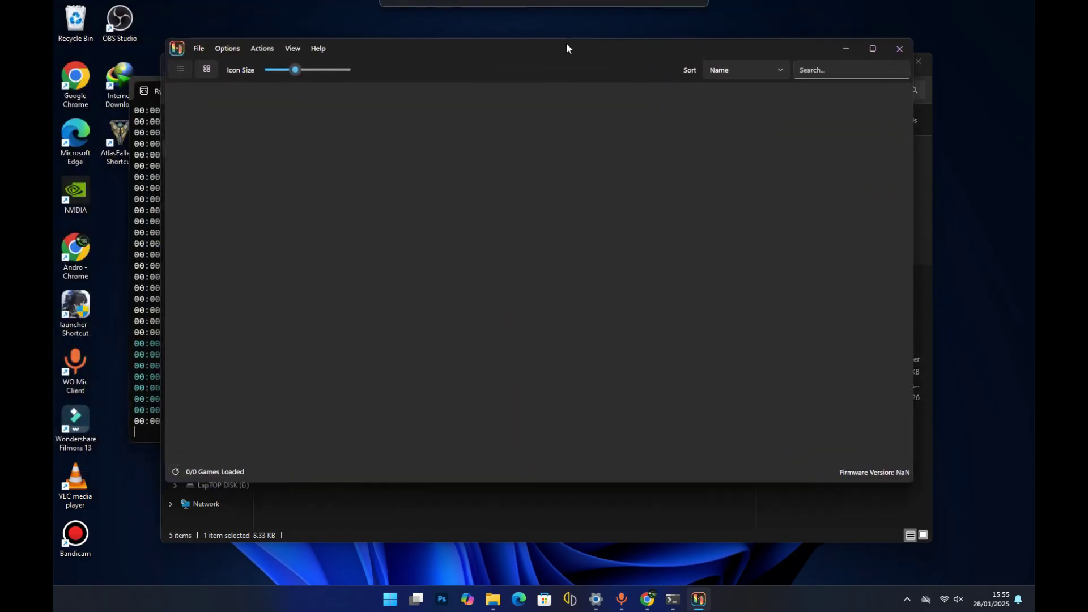
- Open Ryujinx's Actions menu to show the Install Keys options
{"action": "left_click", "coordinate": [202, 49]}
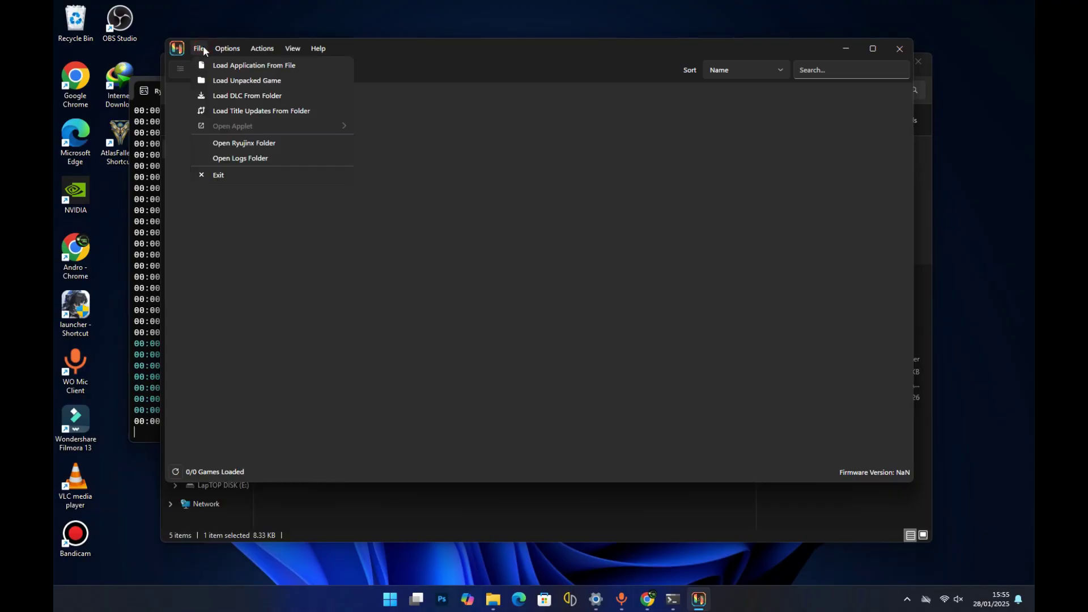
{"action": "left_click", "coordinate": [201, 49]}
{"action": "left_click", "coordinate": [262, 49]}
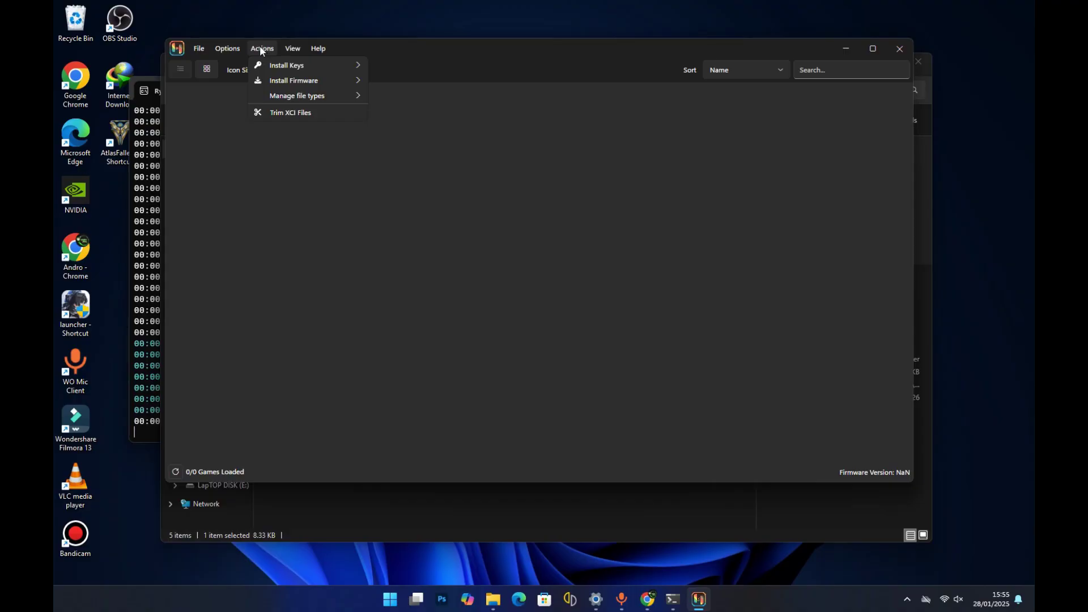
{"action": "left_click", "coordinate": [259, 50]}
{"action": "left_click", "coordinate": [258, 50]}
{"action": "mouse_move", "coordinate": [298, 67]}
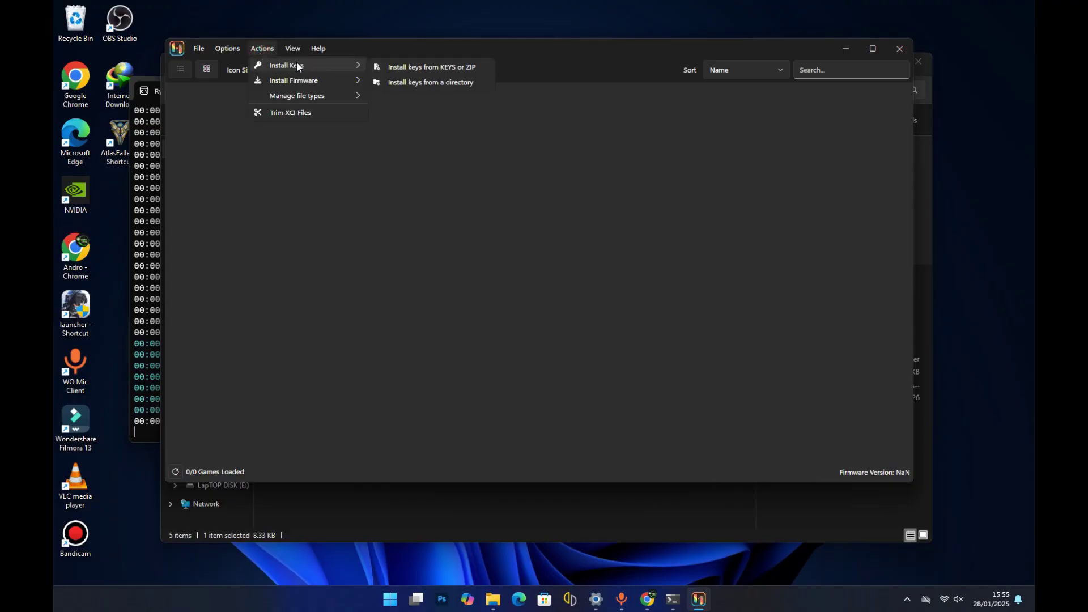
- Install keys from Desktop > New folder > Prodkeys.net_v19.0.0 and acknowledge the success message
{"action": "left_click", "coordinate": [427, 71]}
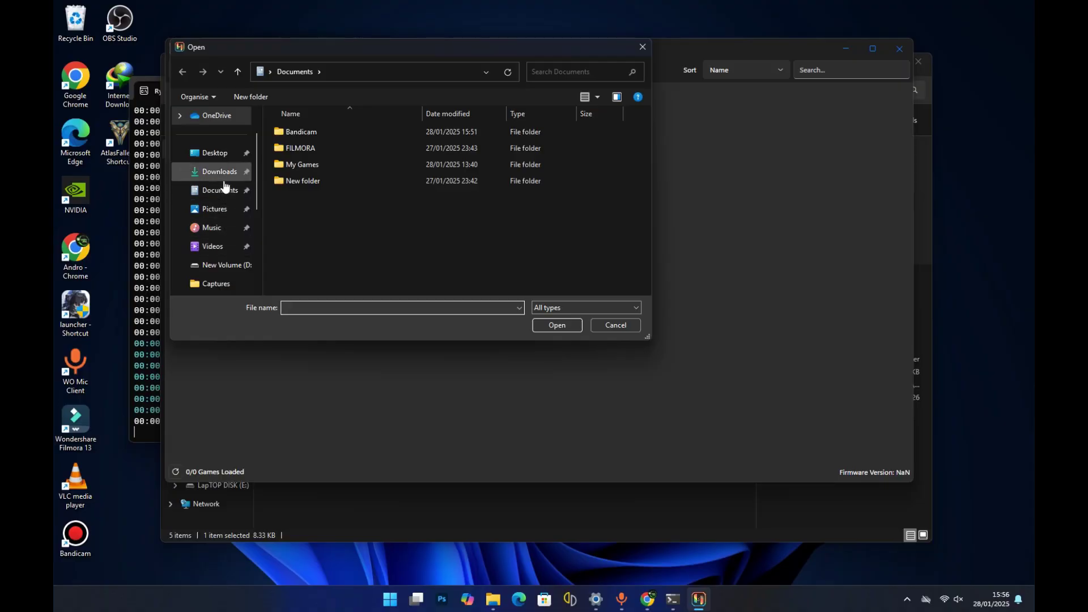
{"action": "scroll", "coordinate": [221, 182], "scroll_direction": "up", "scroll_amount": 2}
{"action": "left_click", "coordinate": [215, 195]}
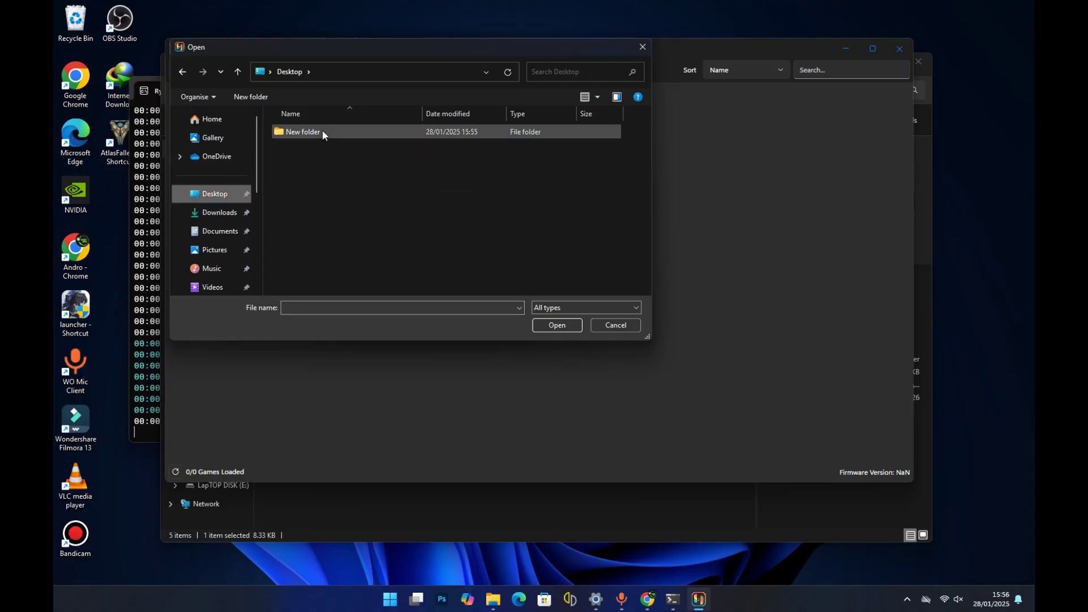
{"action": "double_click", "coordinate": [322, 128]}
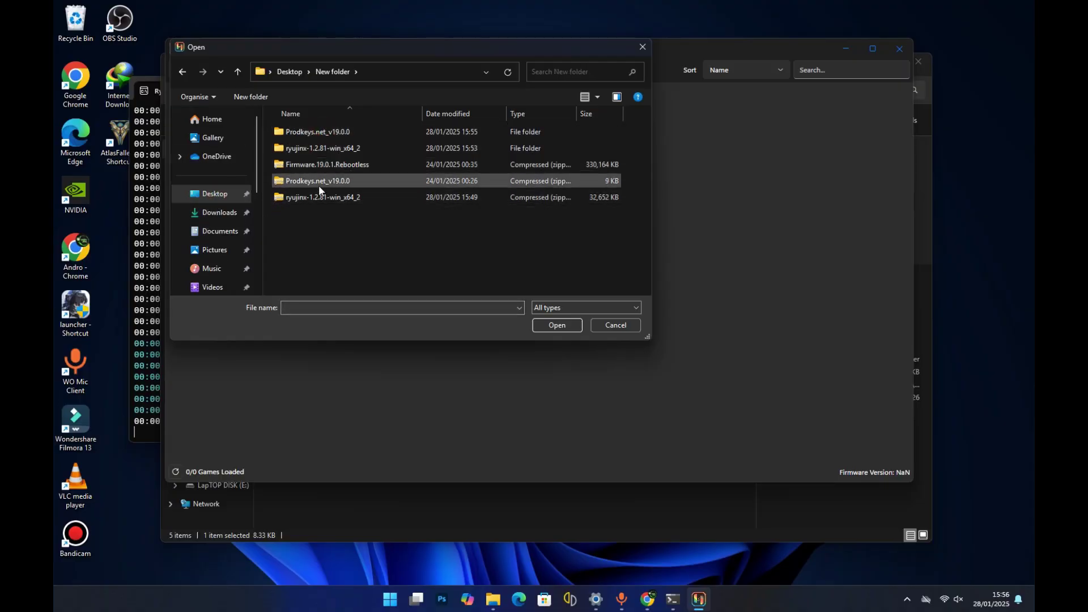
{"action": "left_click", "coordinate": [323, 180]}
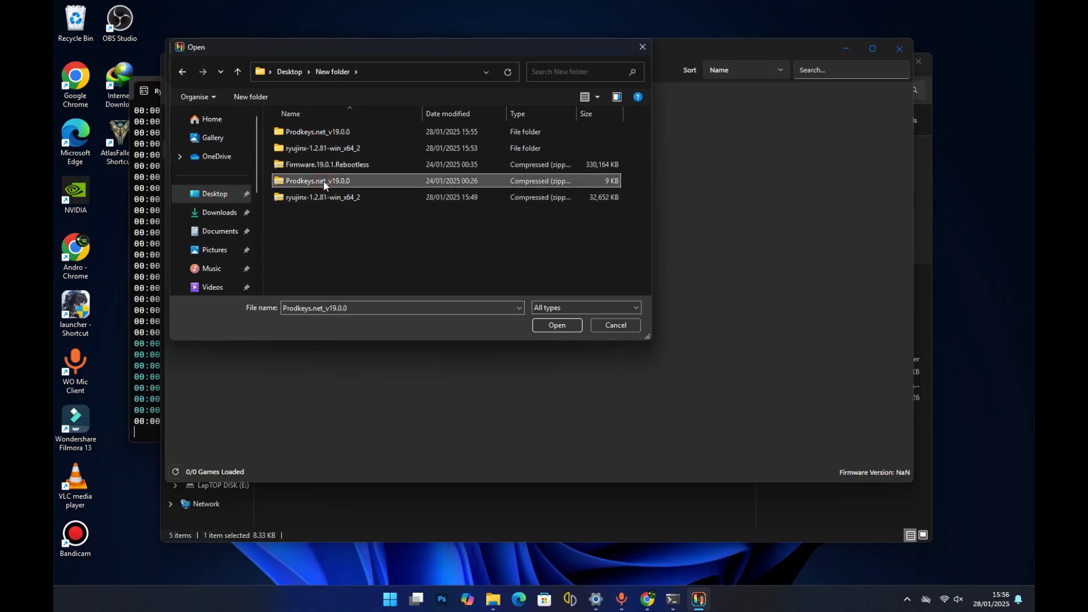
{"action": "left_click", "coordinate": [556, 325]}
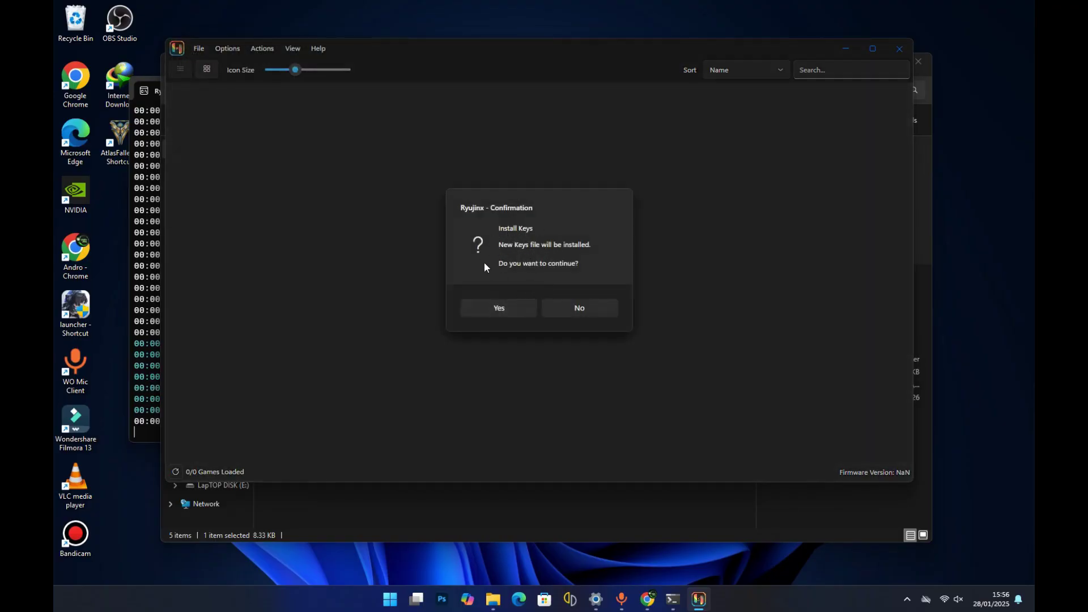
{"action": "left_click", "coordinate": [518, 307]}
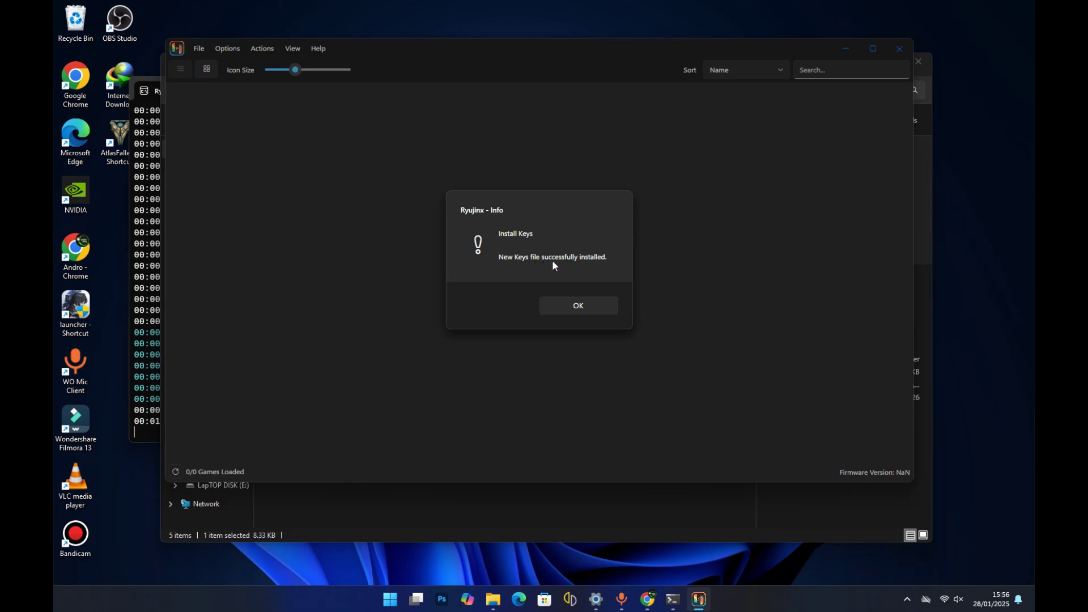
{"action": "left_click", "coordinate": [586, 306]}
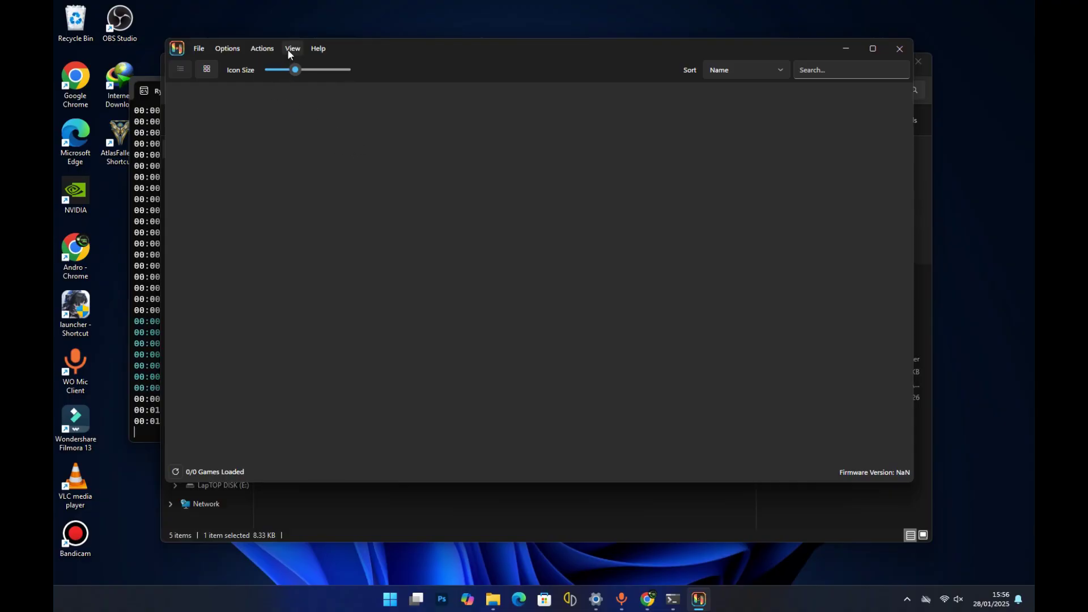
- Choose Install a firmware from XCI or ZIP and open Firmware.19.0.1.Rebootless
{"action": "left_click", "coordinate": [261, 50]}
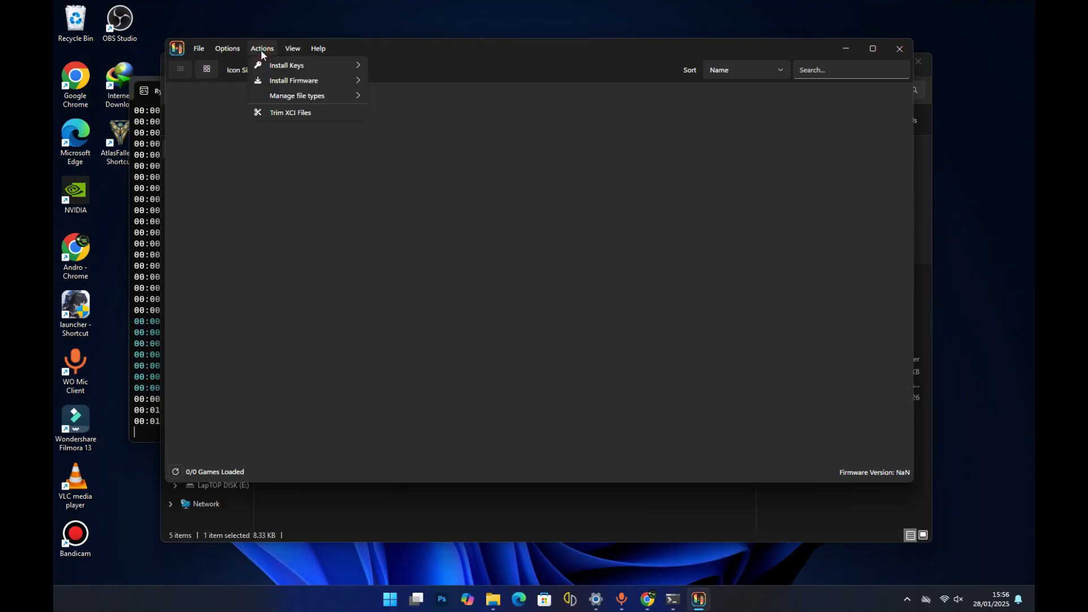
{"action": "mouse_move", "coordinate": [277, 86]}
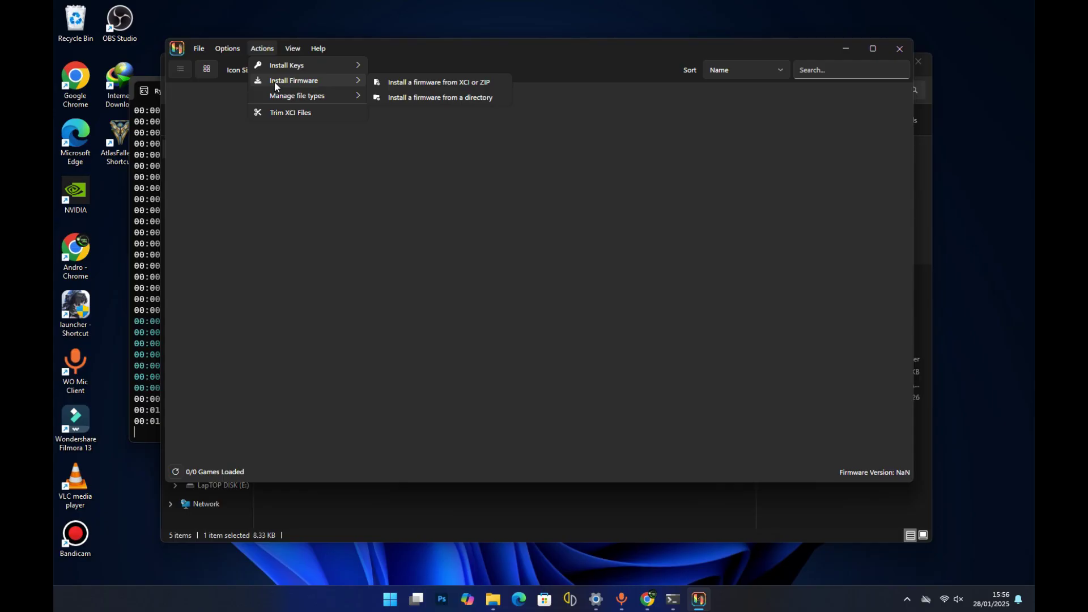
{"action": "left_click", "coordinate": [437, 83]}
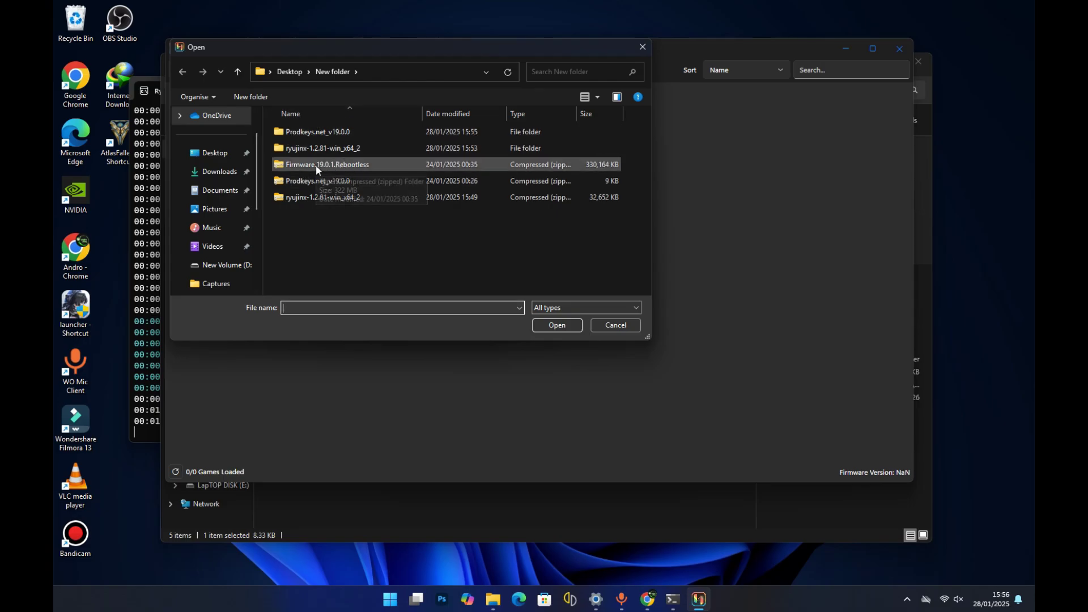
{"action": "left_click", "coordinate": [335, 165]}
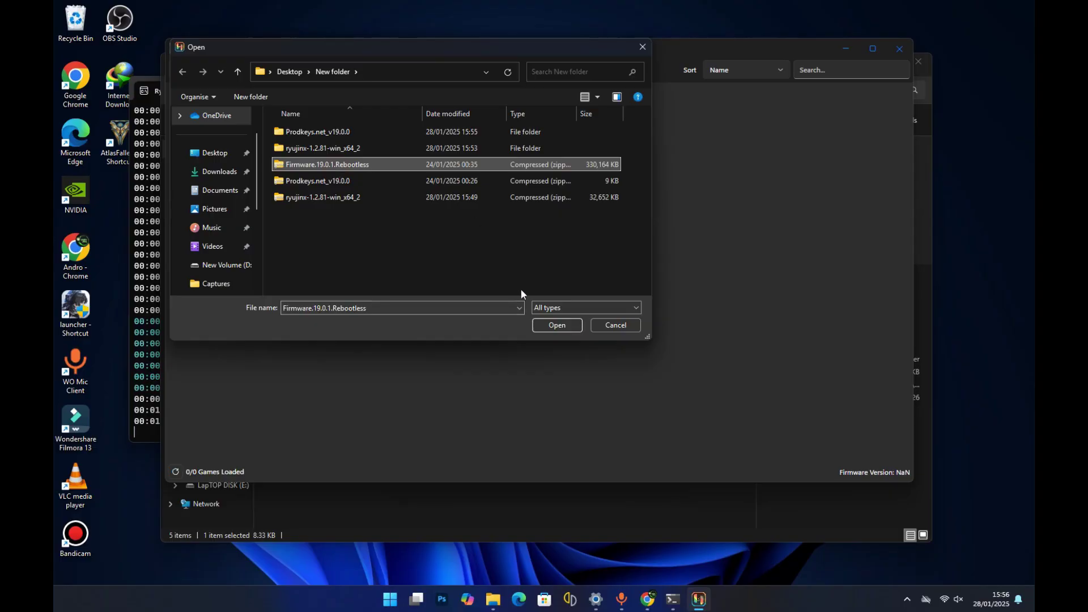
{"action": "left_click", "coordinate": [550, 326]}
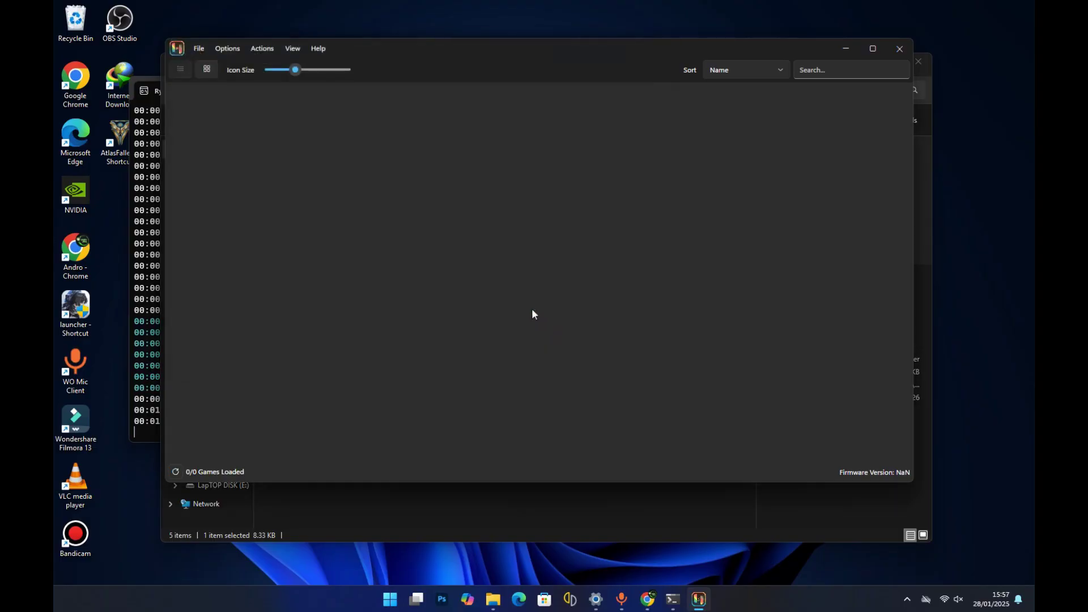